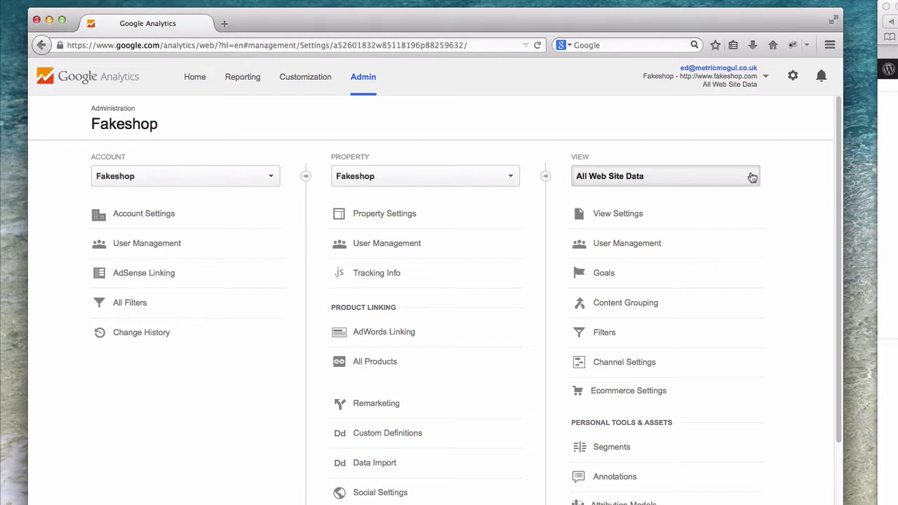
# Change the Fakeshop view name from 'All Web Site Data' to 'Main' in View Settings and save.
pyautogui.click(751, 176)
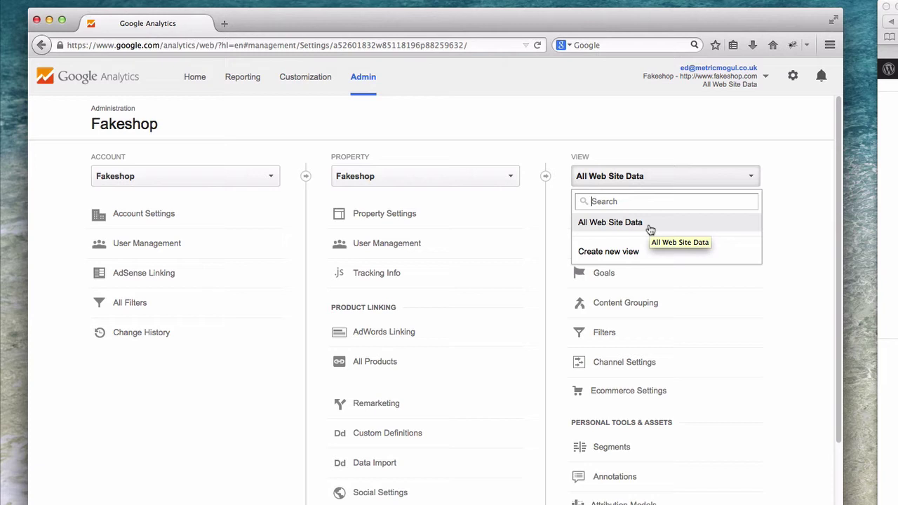
pyautogui.click(786, 186)
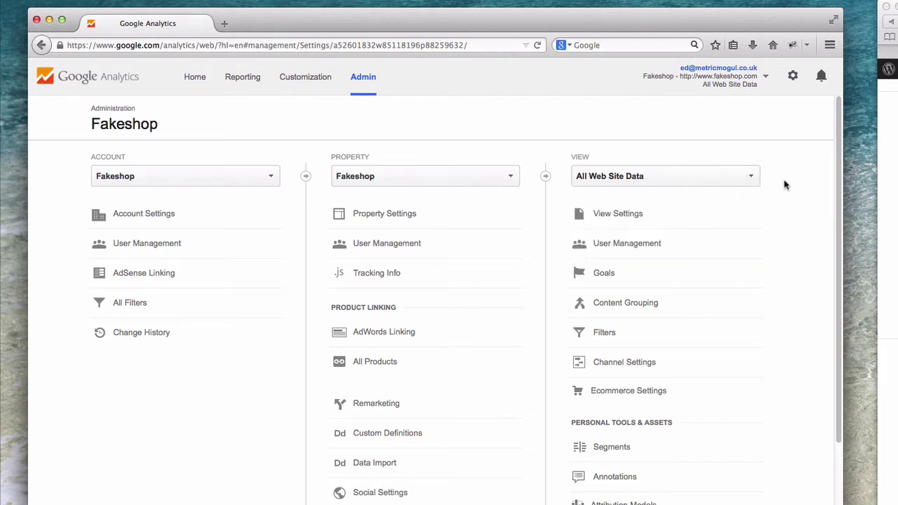
pyautogui.click(631, 214)
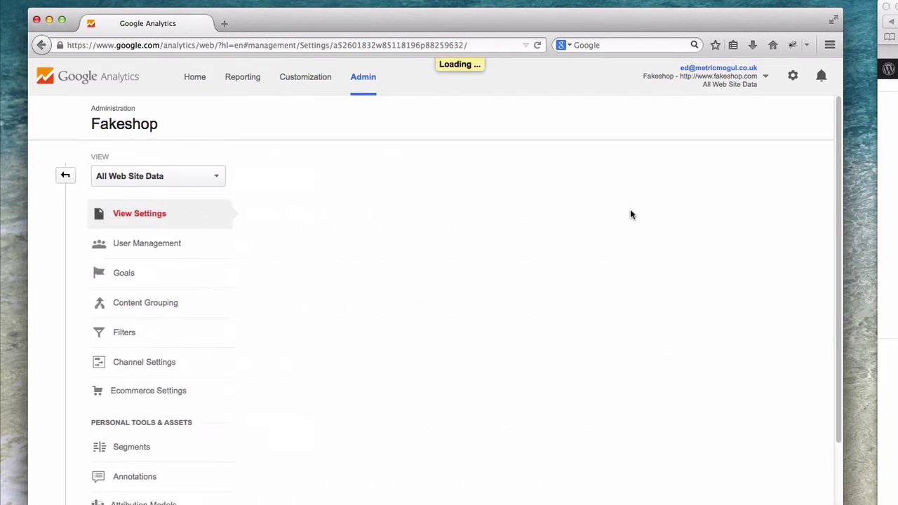
pyautogui.moveTo(343, 261); pyautogui.dragTo(202, 260)
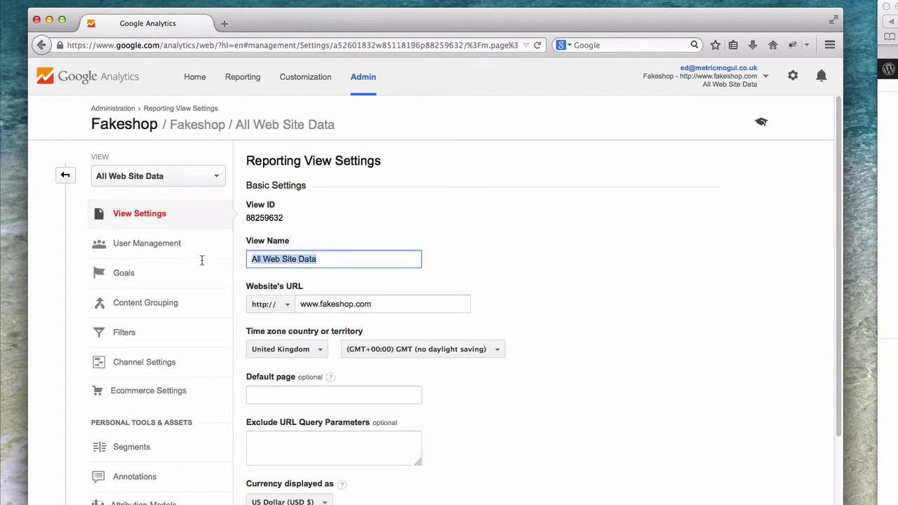
pyautogui.write('Main')
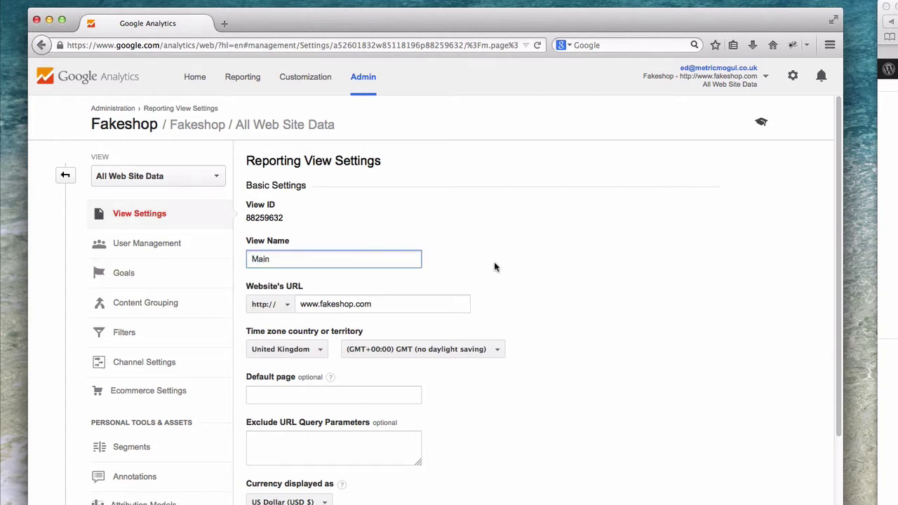
pyautogui.scroll(-2, 539, 266)
pyautogui.scroll(-3, 538, 267)
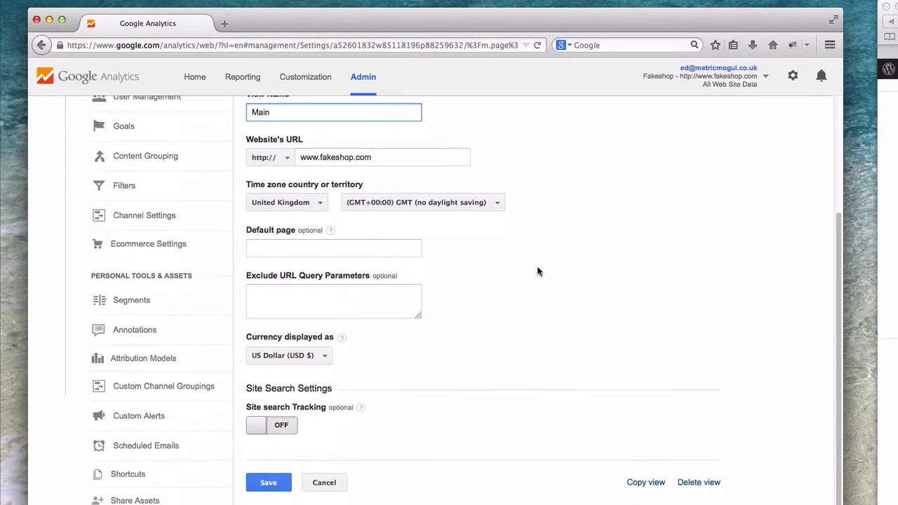
pyautogui.click(267, 483)
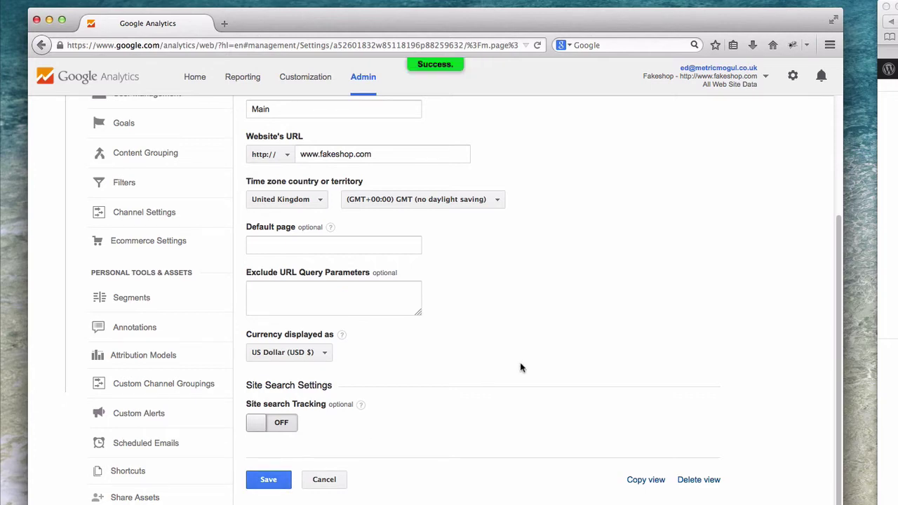
pyautogui.scroll(3, 517, 351)
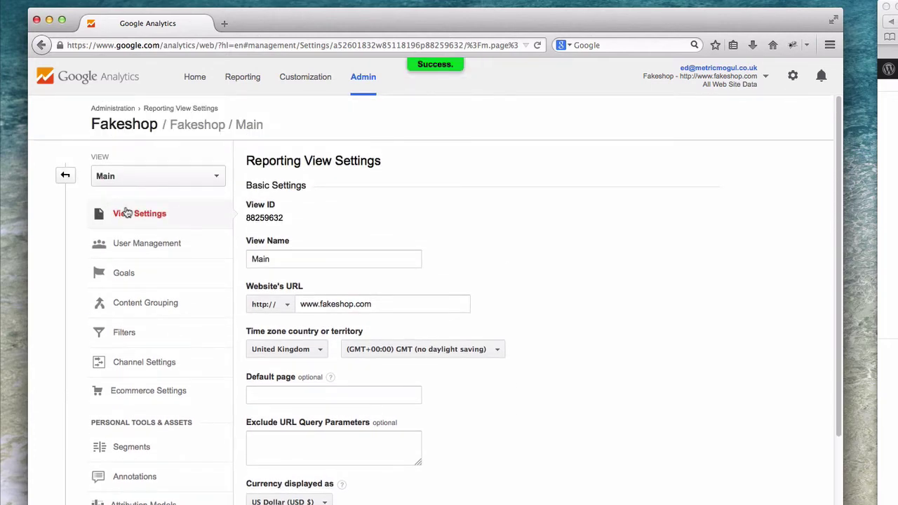
# Copy the Main view as a new view named 'Raw'.
pyautogui.scroll(-5, 463, 246)
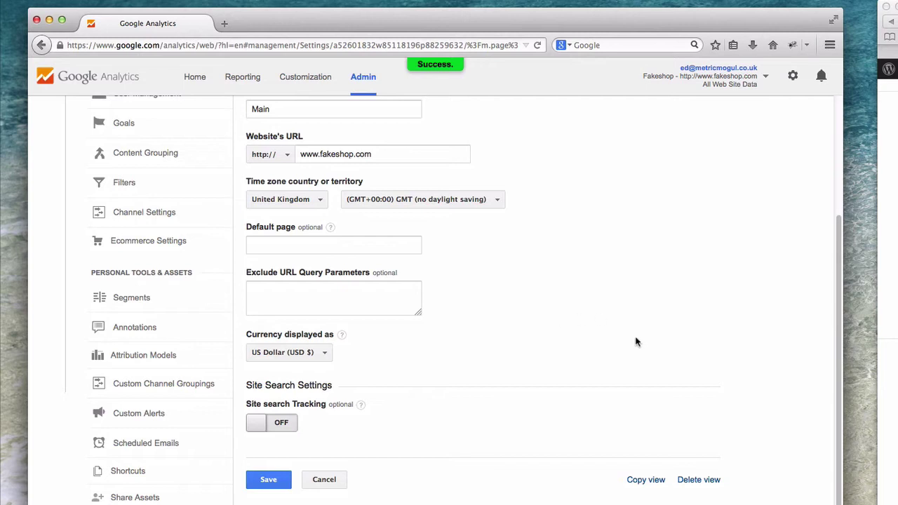
pyautogui.click(644, 482)
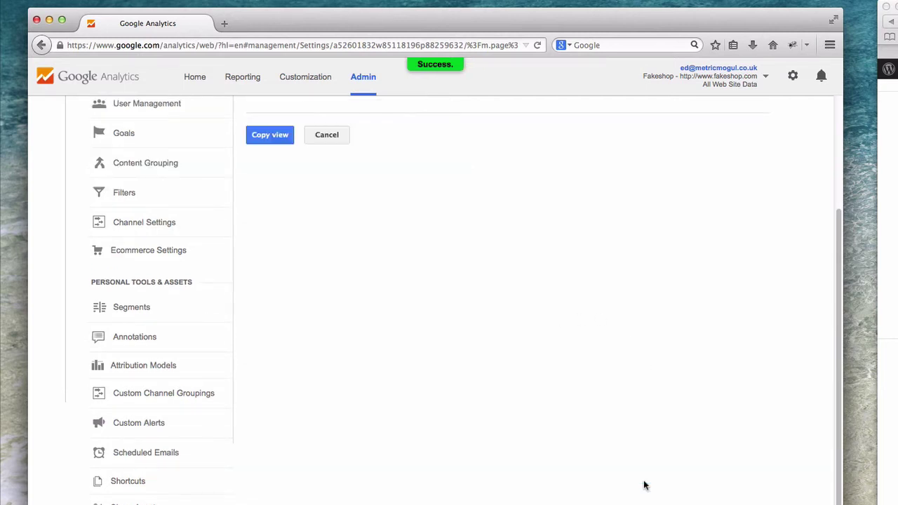
pyautogui.moveTo(312, 218); pyautogui.dragTo(230, 214)
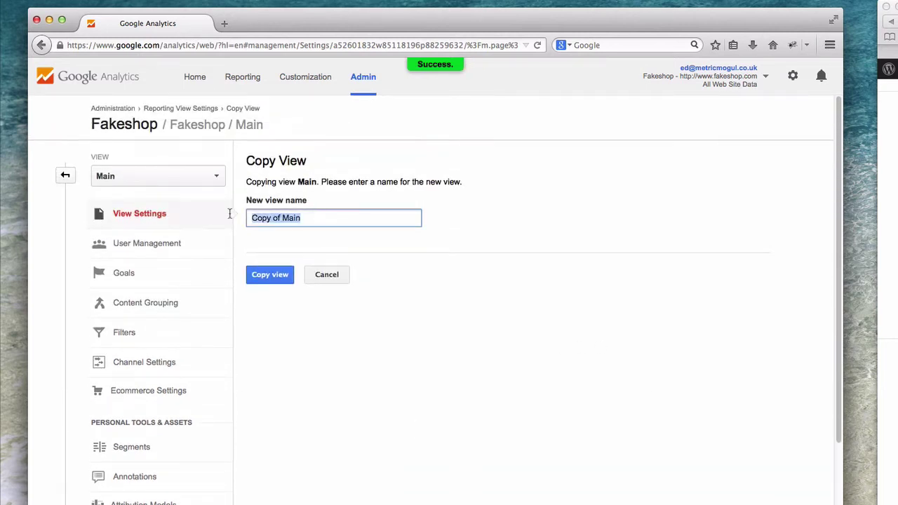
pyautogui.write('Raw')
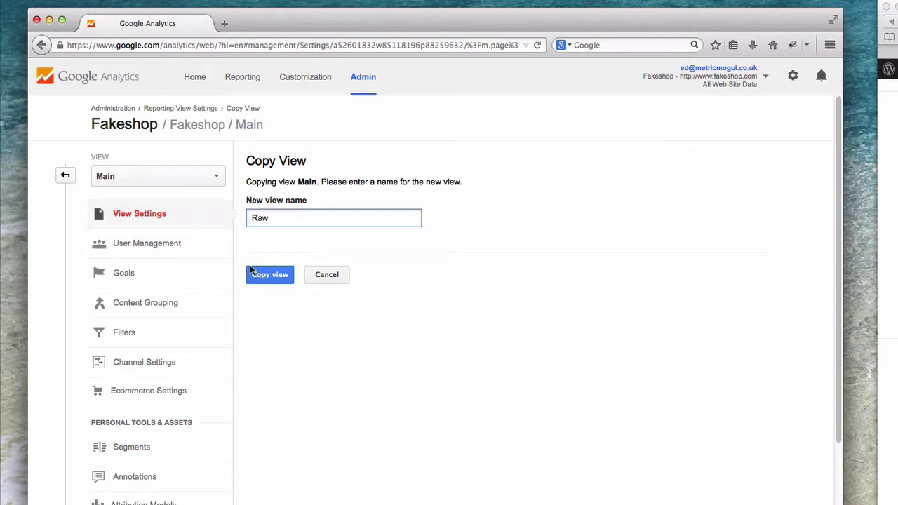
pyautogui.click(274, 278)
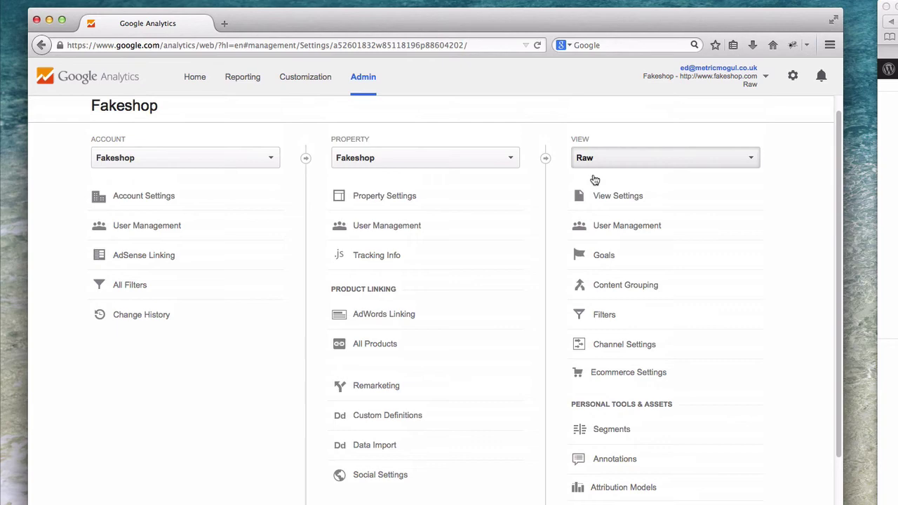
# Copy the Raw view as a new view named 'Test'.
pyautogui.click(623, 219)
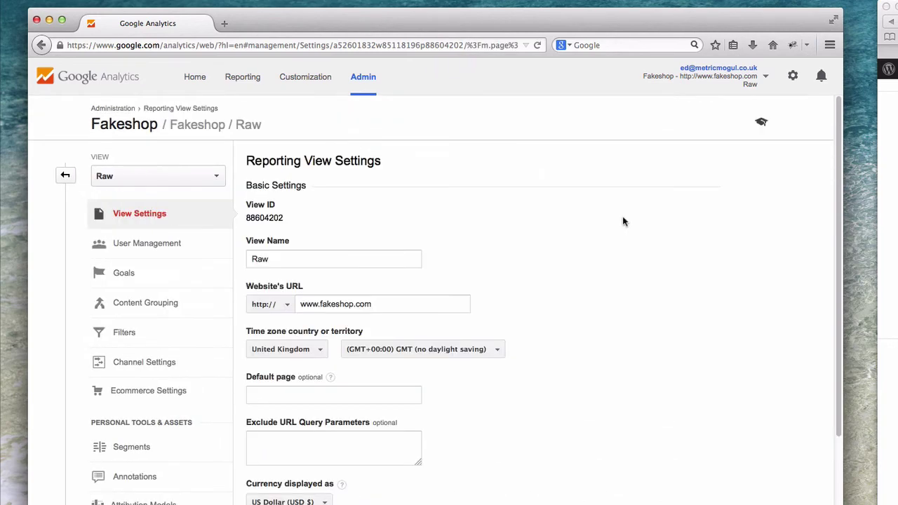
pyautogui.scroll(-4, 573, 277)
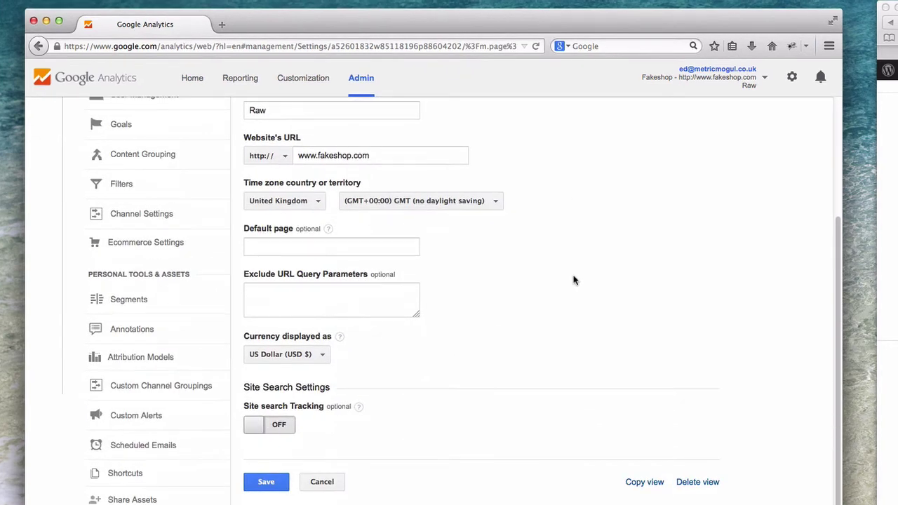
pyautogui.click(646, 482)
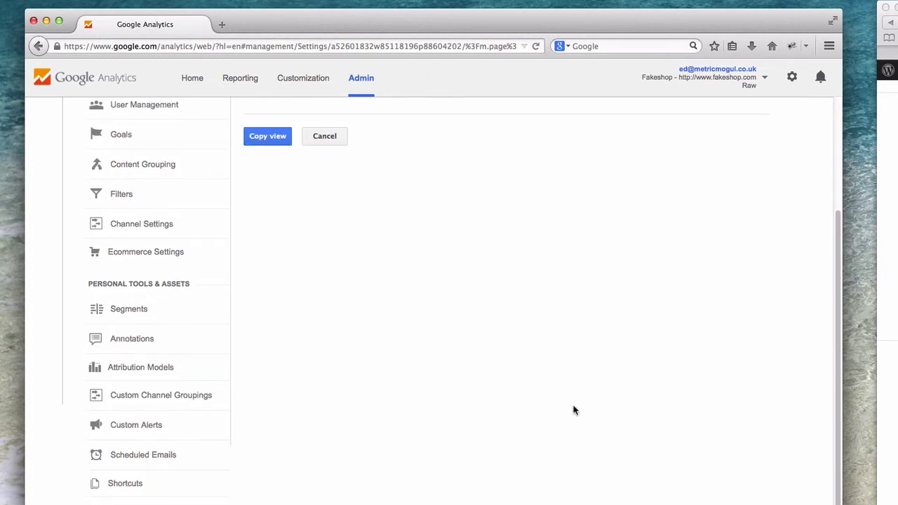
pyautogui.scroll(3, 316, 204)
pyautogui.moveTo(302, 220); pyautogui.dragTo(238, 218)
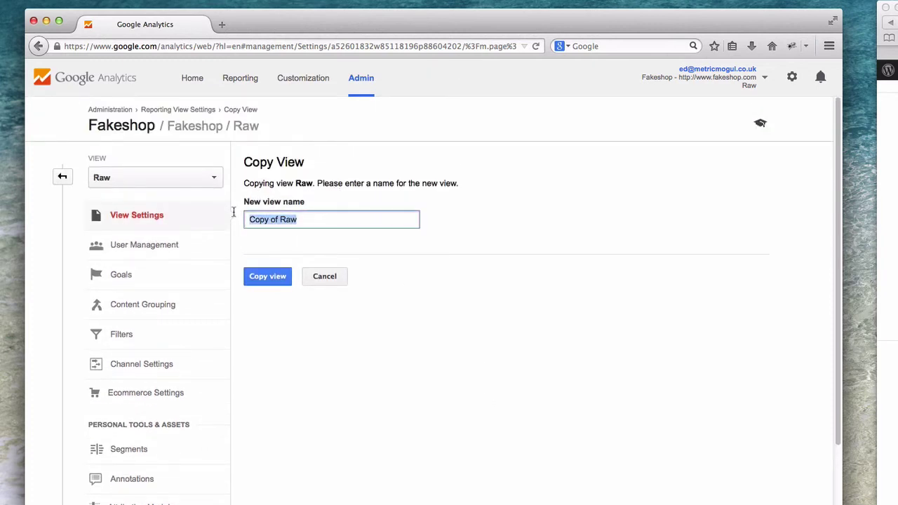
pyautogui.write('Test')
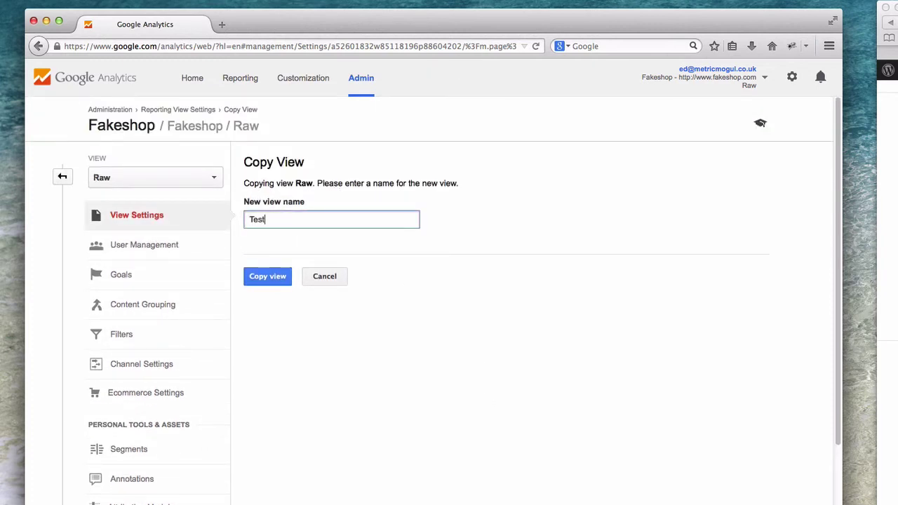
pyautogui.click(254, 281)
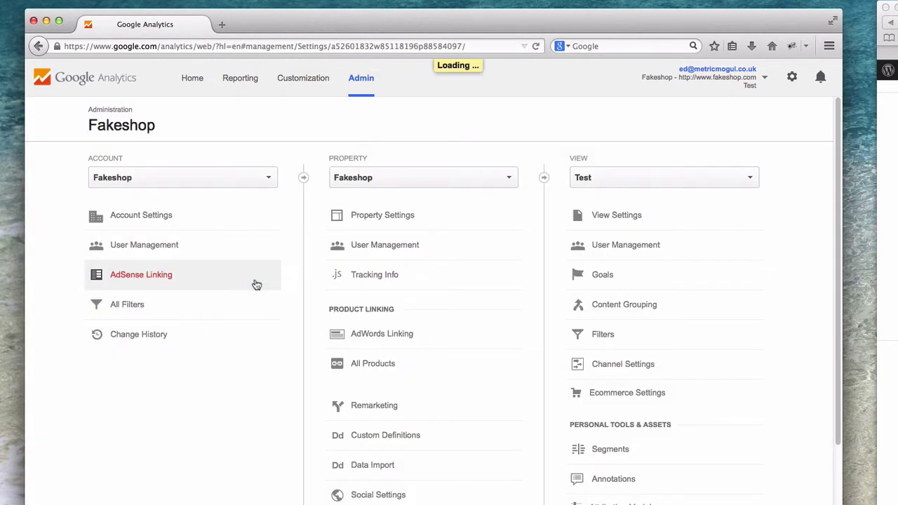
# Check the Main, Raw and Test views, then switch to Main and view its empty filters list.
pyautogui.click(633, 185)
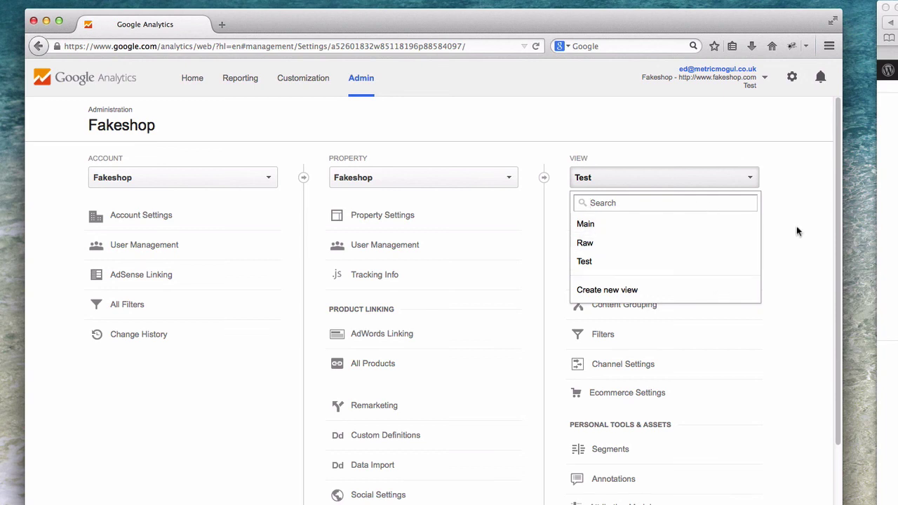
pyautogui.click(673, 225)
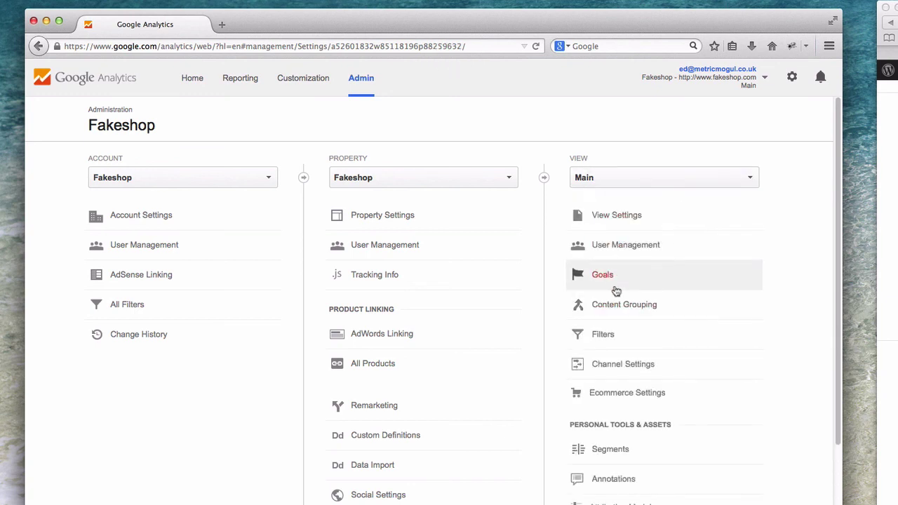
pyautogui.click(609, 335)
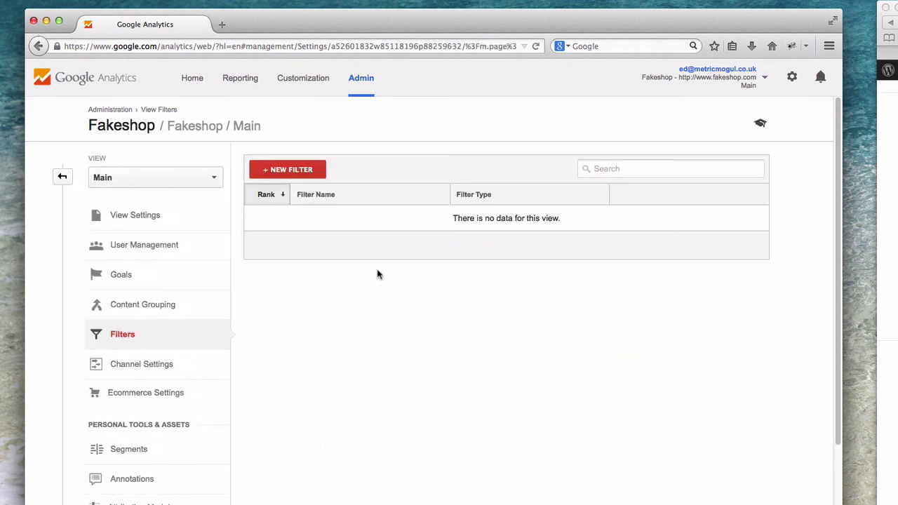